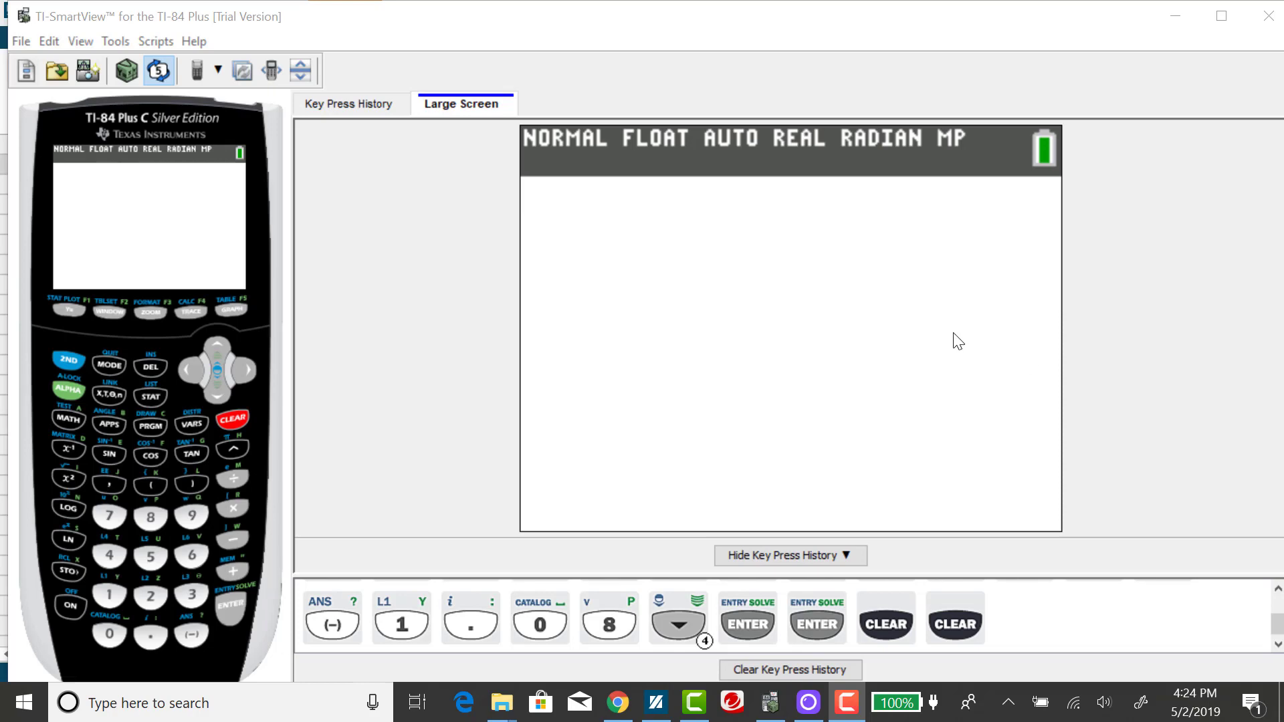
Clear the key history and open the invNorm form from the DISTR menu.
{"action": "left_click", "coordinate": [841, 668]}
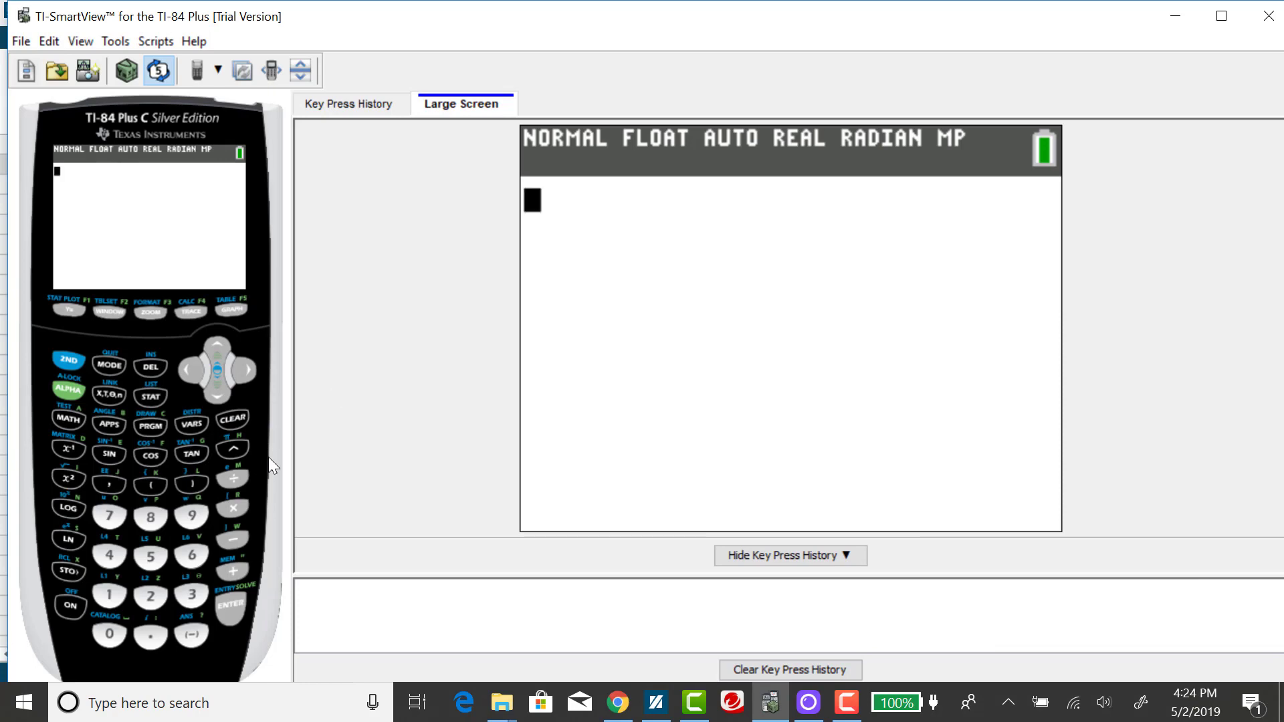
{"action": "left_click", "coordinate": [68, 359]}
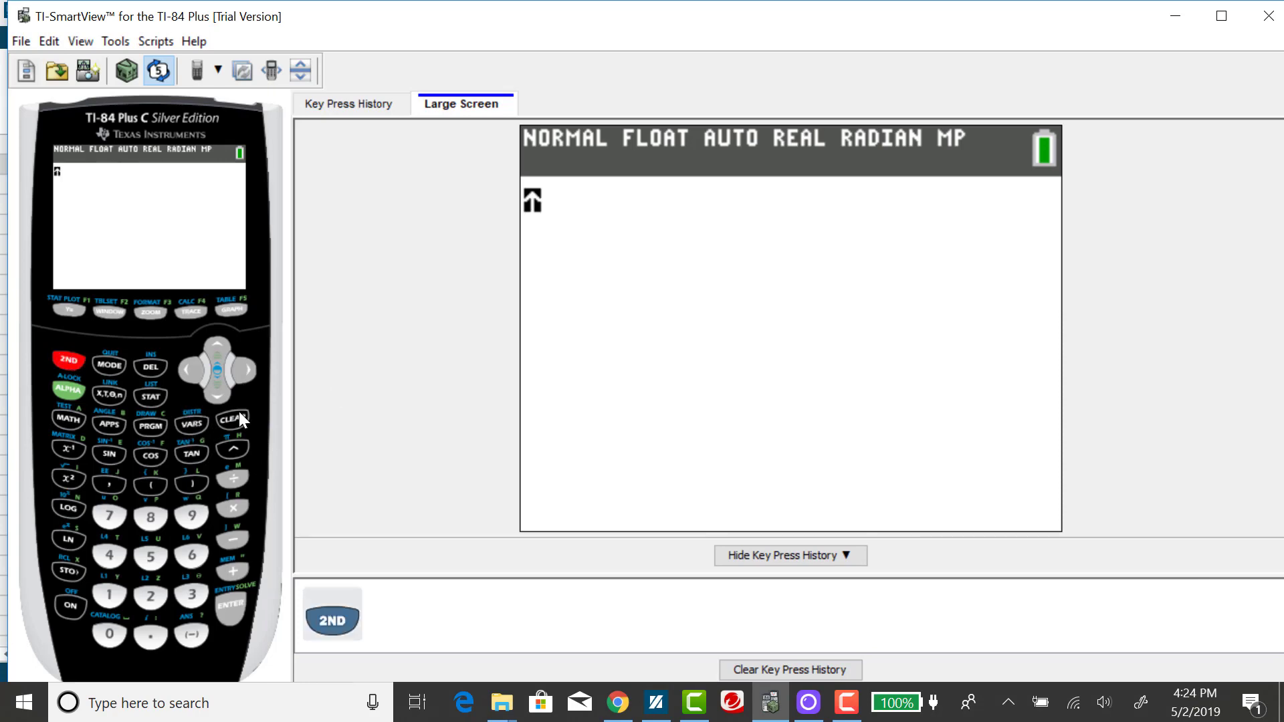
{"action": "left_click", "coordinate": [191, 426]}
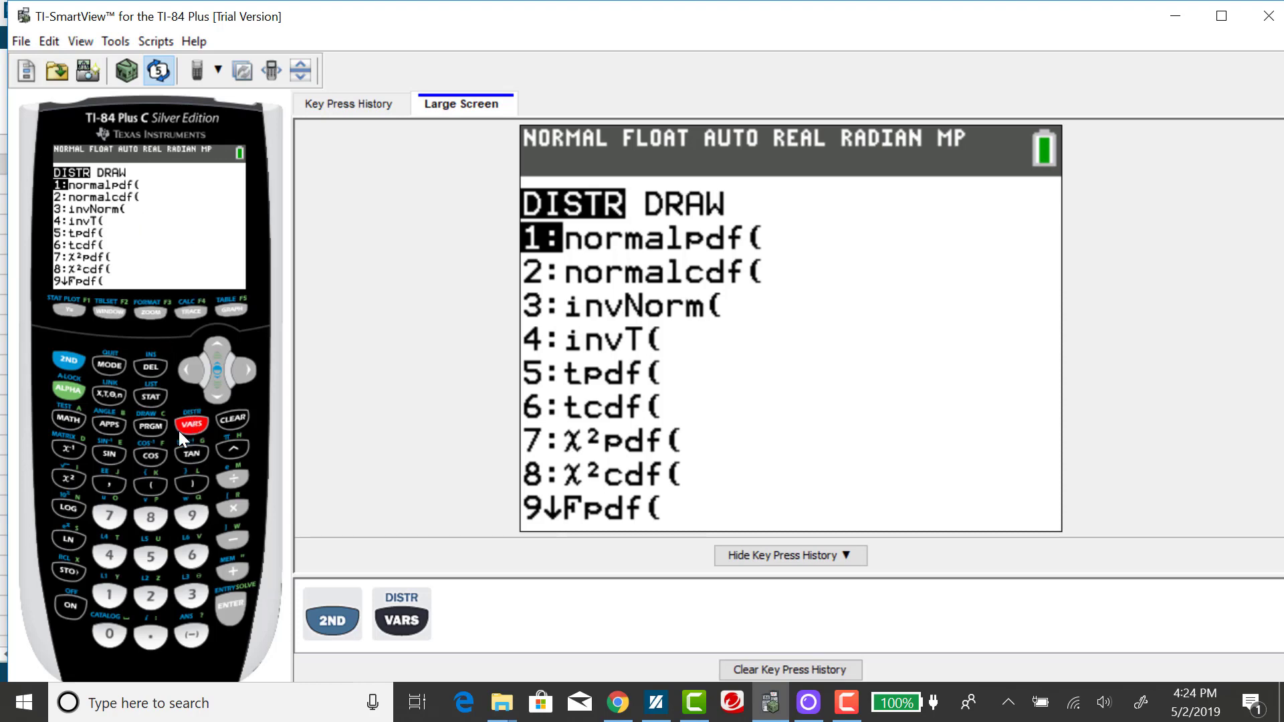
{"action": "left_click", "coordinate": [213, 394]}
{"action": "left_click", "coordinate": [213, 393]}
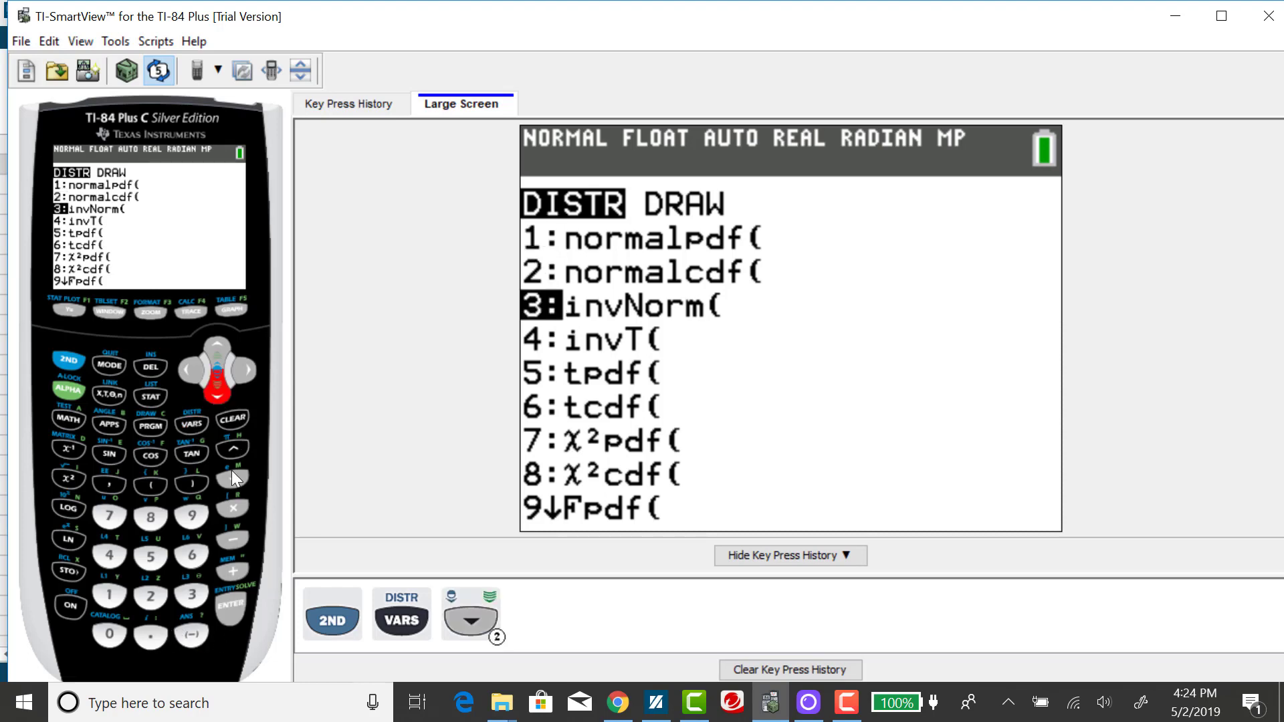
{"action": "left_click", "coordinate": [233, 604]}
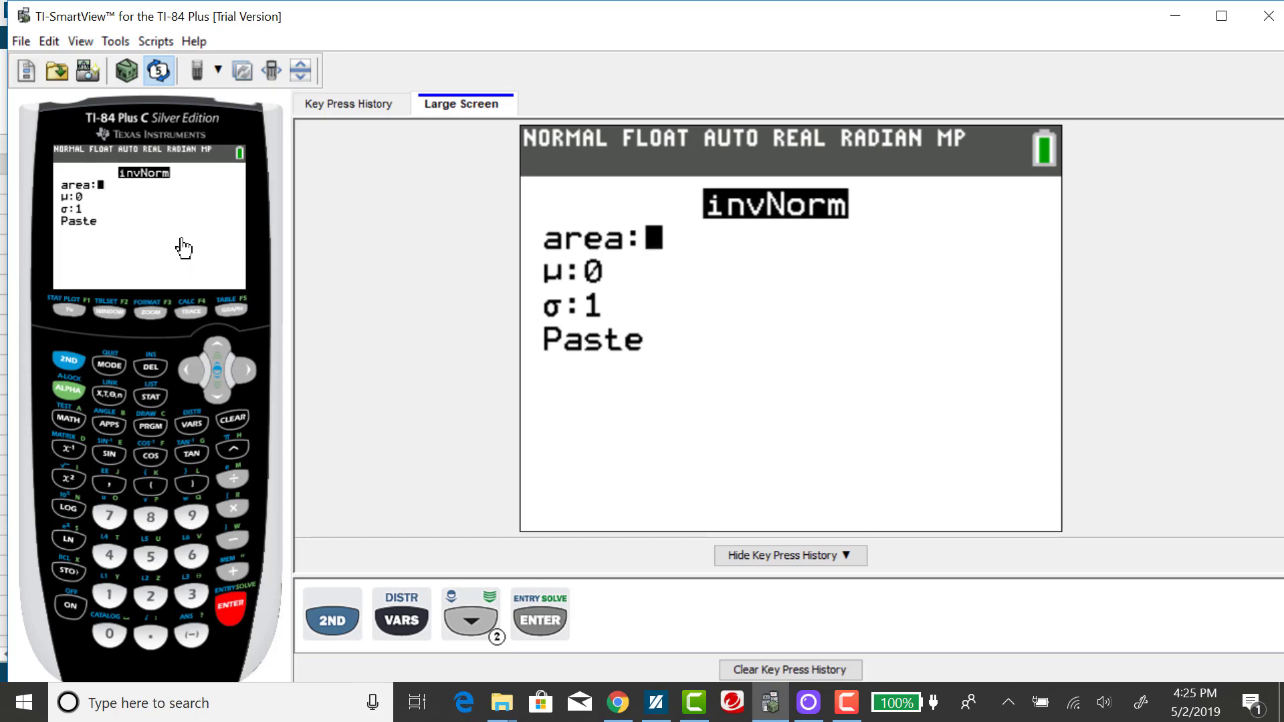
Enter 0.0735 as the invNorm area.
{"action": "left_click", "coordinate": [112, 635]}
{"action": "left_click", "coordinate": [151, 637]}
{"action": "left_click", "coordinate": [113, 634]}
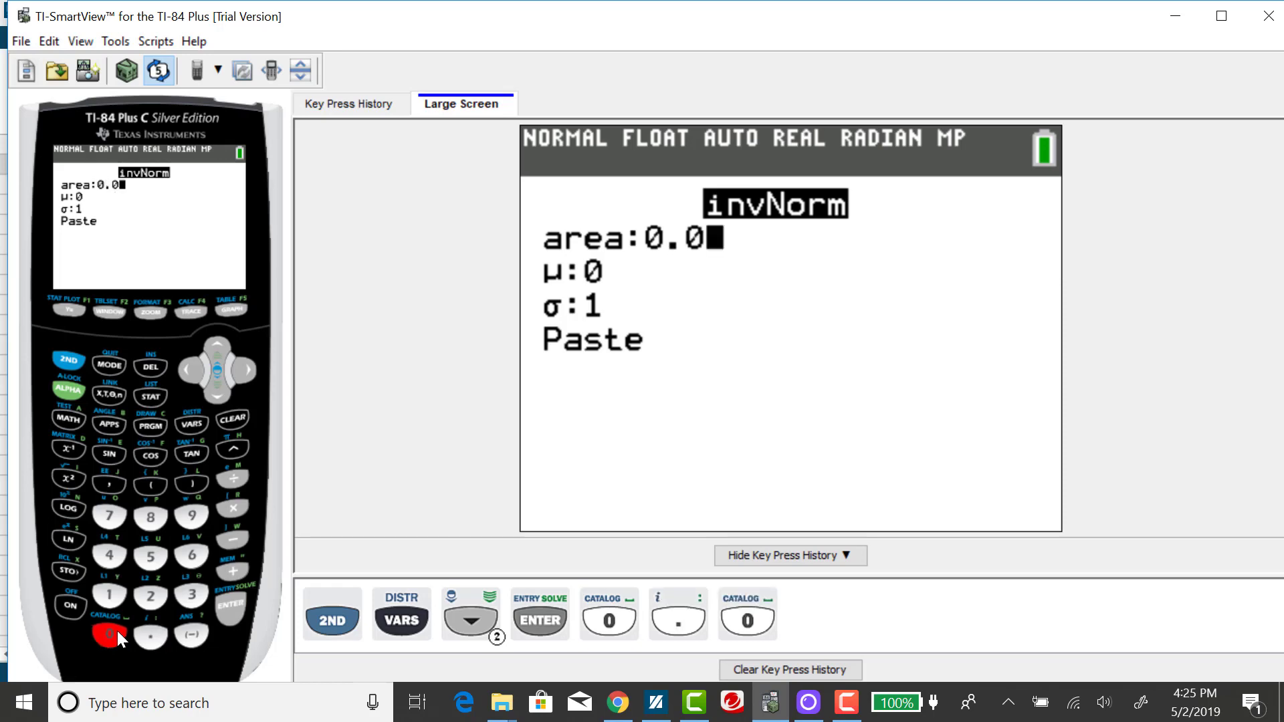
{"action": "left_click", "coordinate": [109, 523]}
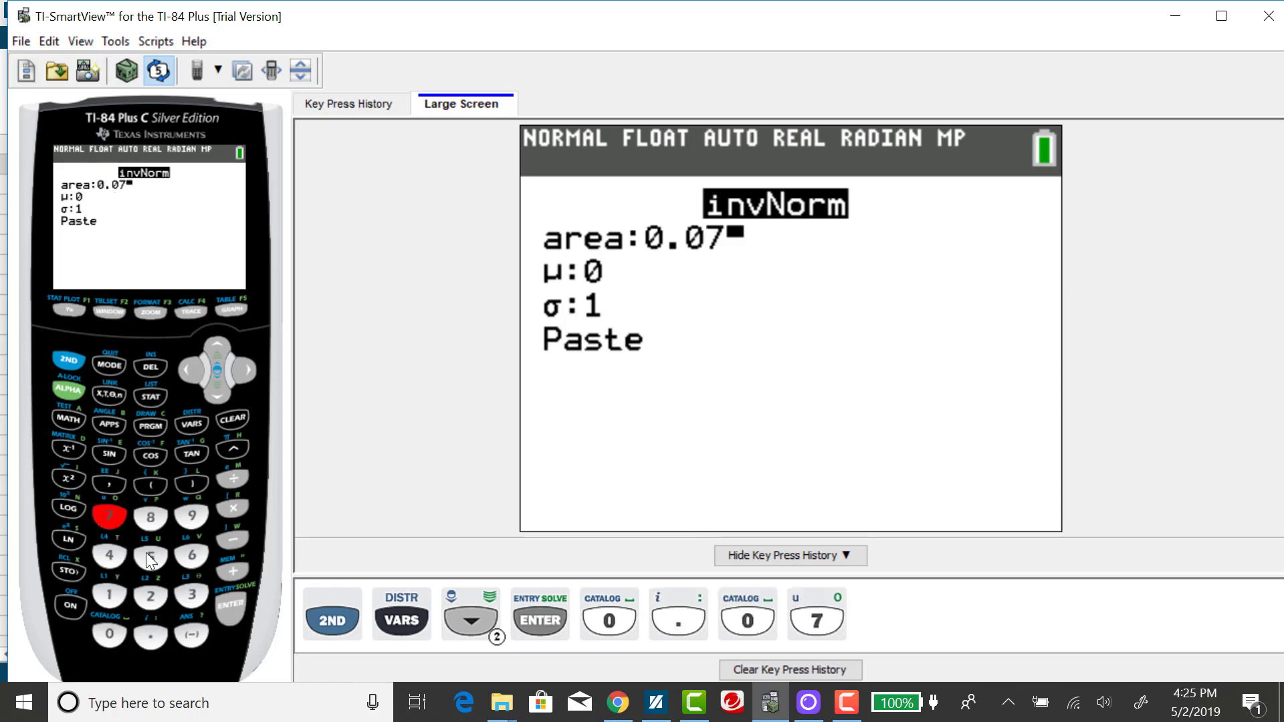
{"action": "left_click", "coordinate": [191, 595]}
{"action": "left_click", "coordinate": [151, 559]}
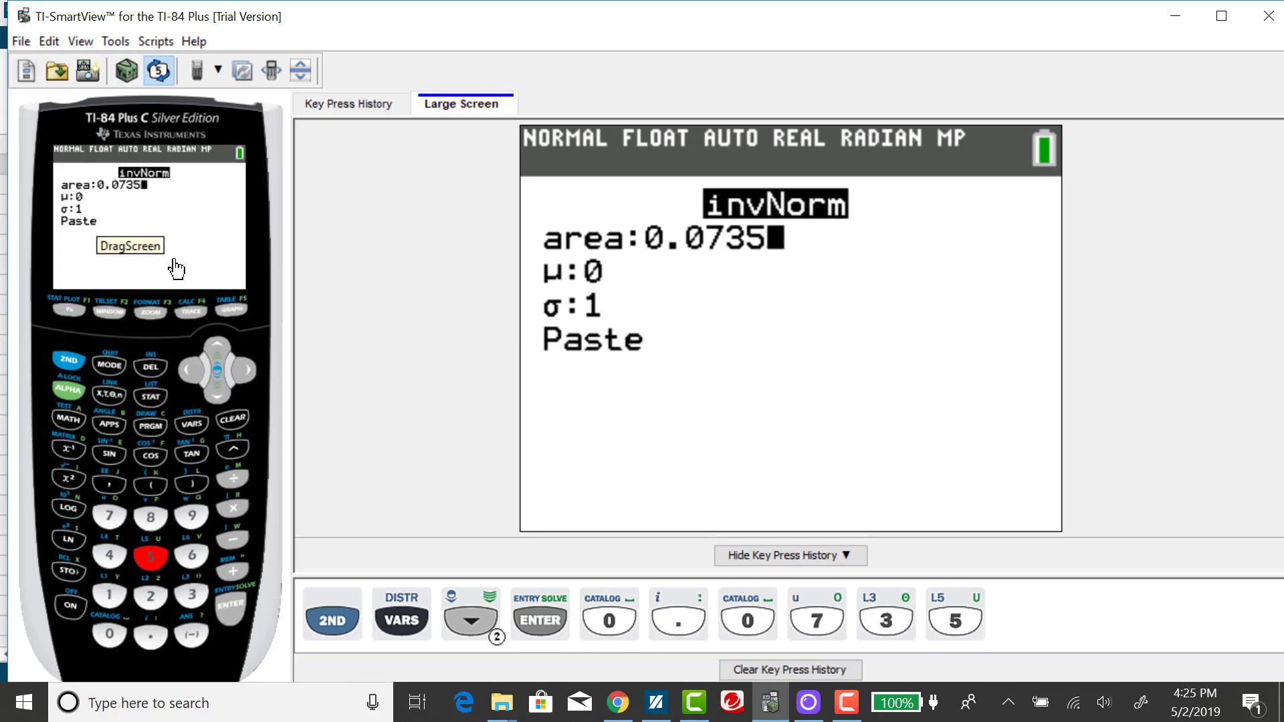
Paste invNorm(0.0735,0,1) to the home screen, keeping μ 0 and σ 1.
{"action": "left_click", "coordinate": [218, 392]}
{"action": "left_click", "coordinate": [217, 392]}
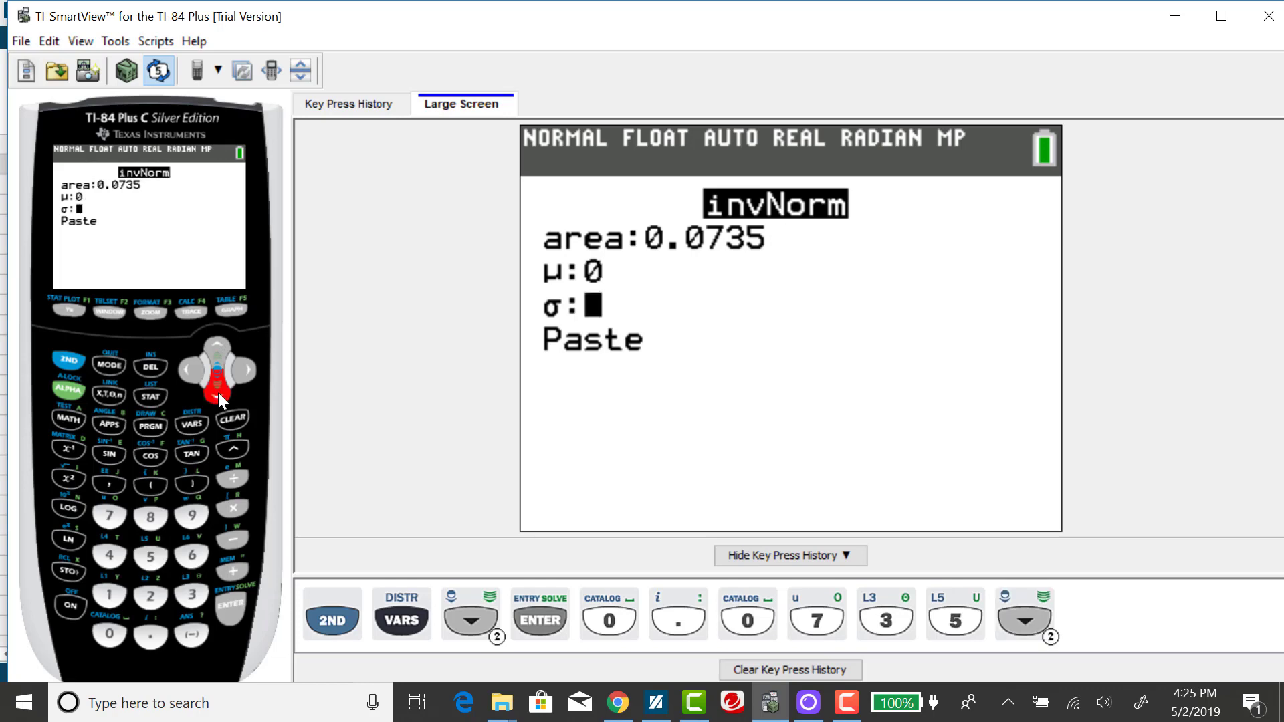
{"action": "left_click", "coordinate": [218, 393]}
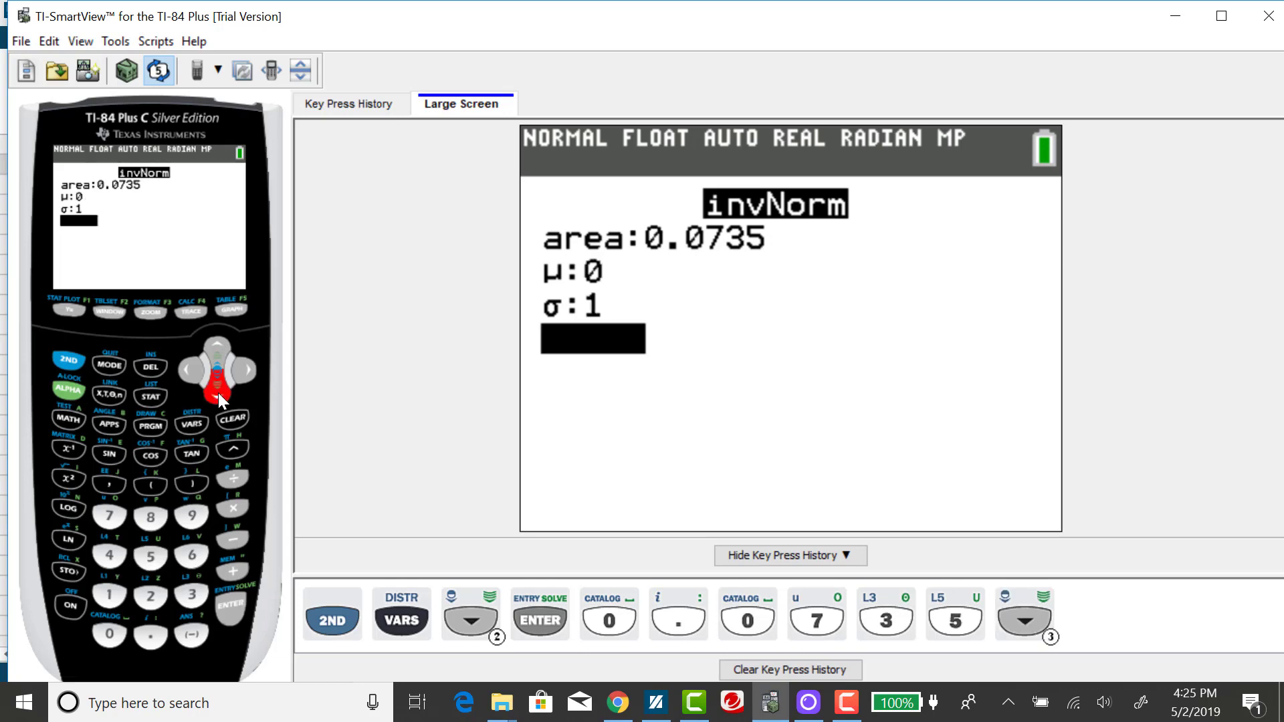
{"action": "left_click", "coordinate": [234, 607]}
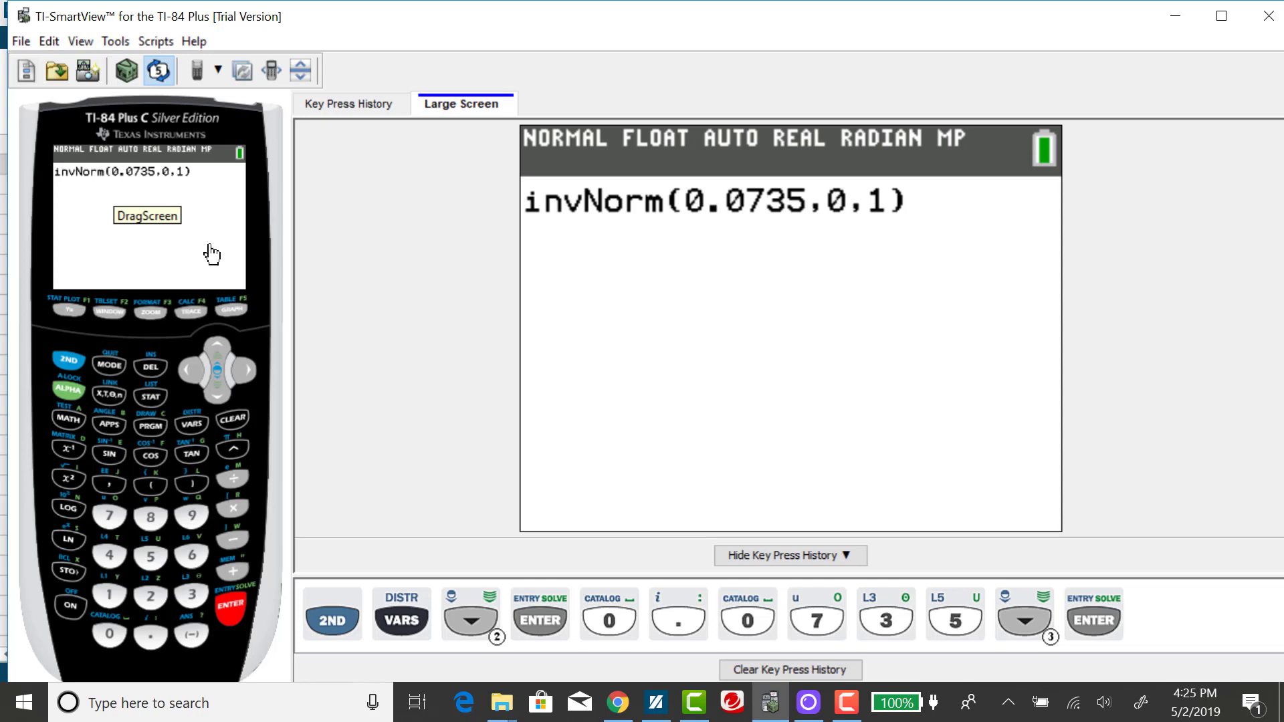
Evaluate invNorm(0.0735,0,1), returning the z-score -1.450209883.
{"action": "left_click", "coordinate": [226, 612]}
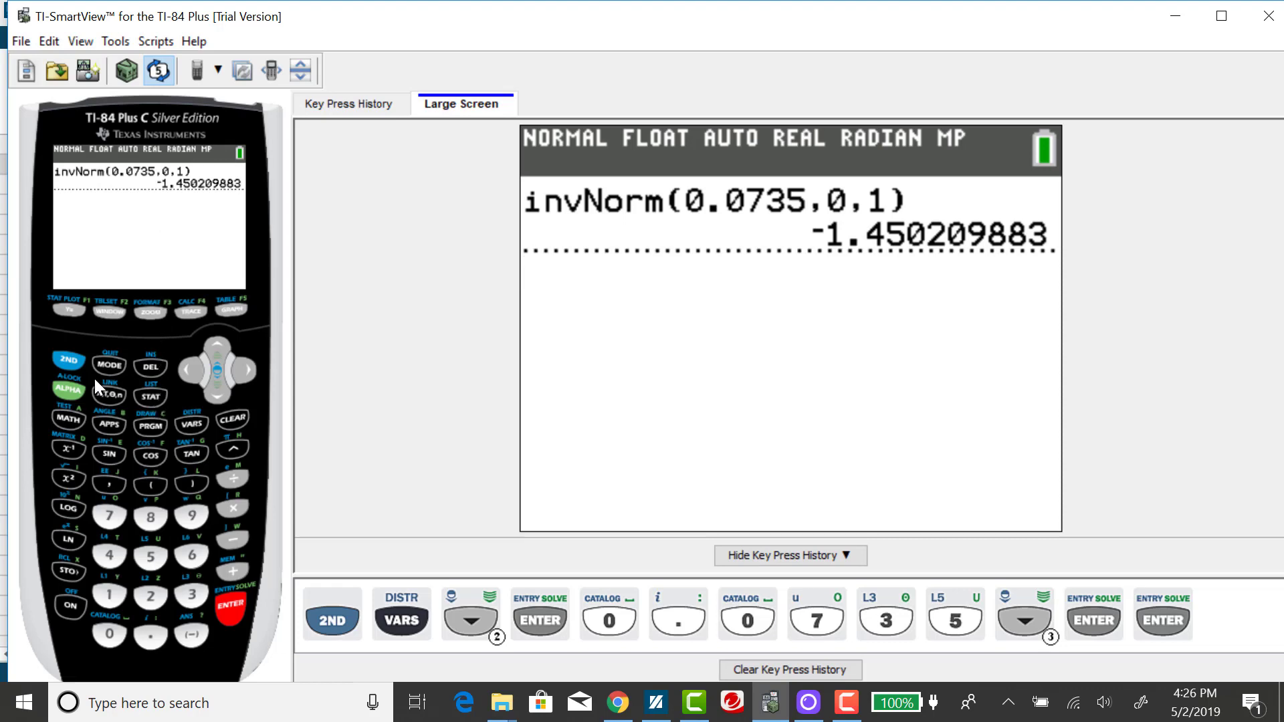
Open invNorm again and enter 0.8212 as the area, correcting a mistyped digit.
{"action": "left_click", "coordinate": [75, 362]}
{"action": "left_click", "coordinate": [197, 421]}
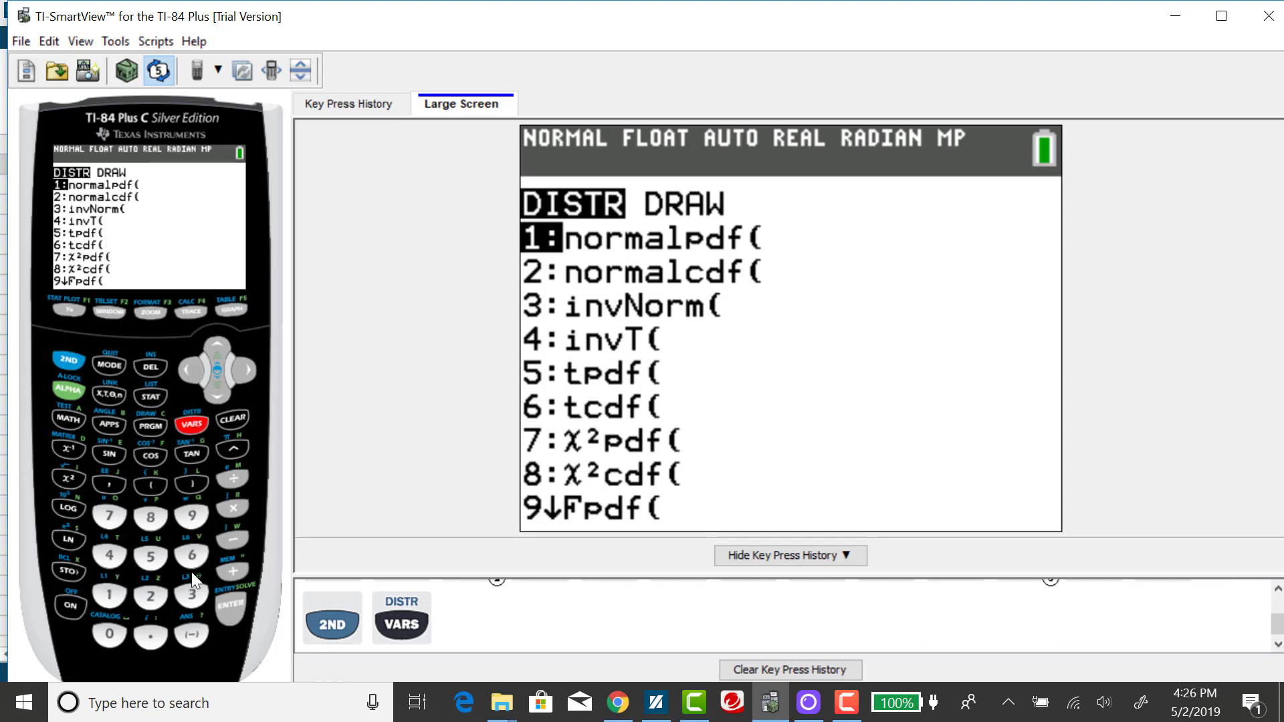
{"action": "left_click", "coordinate": [195, 603]}
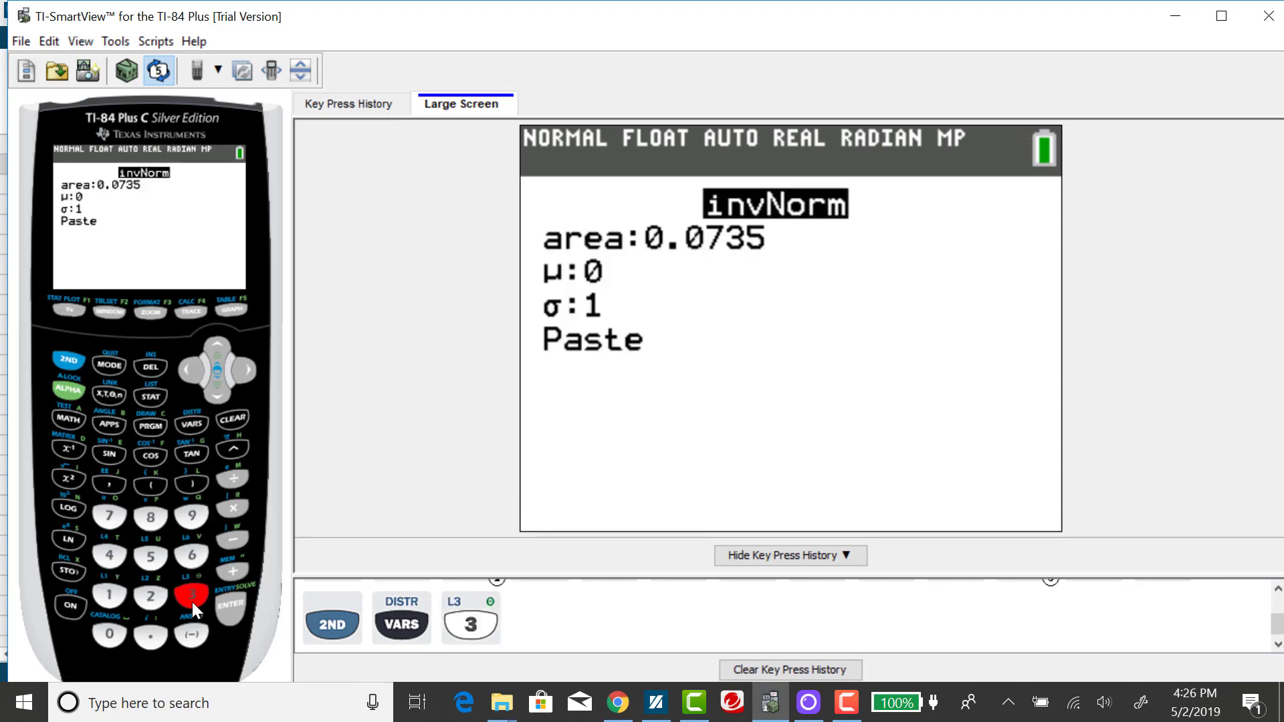
{"action": "left_click", "coordinate": [106, 634]}
{"action": "left_click", "coordinate": [142, 632]}
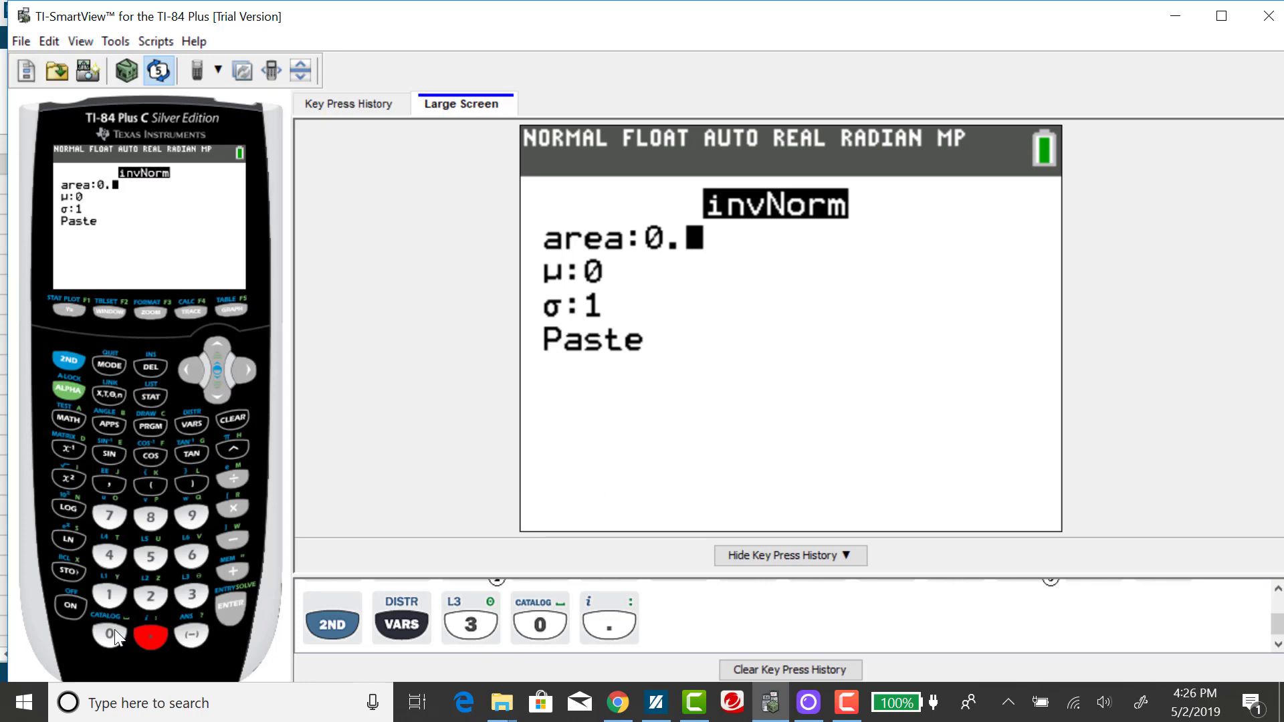
{"action": "left_click", "coordinate": [114, 630]}
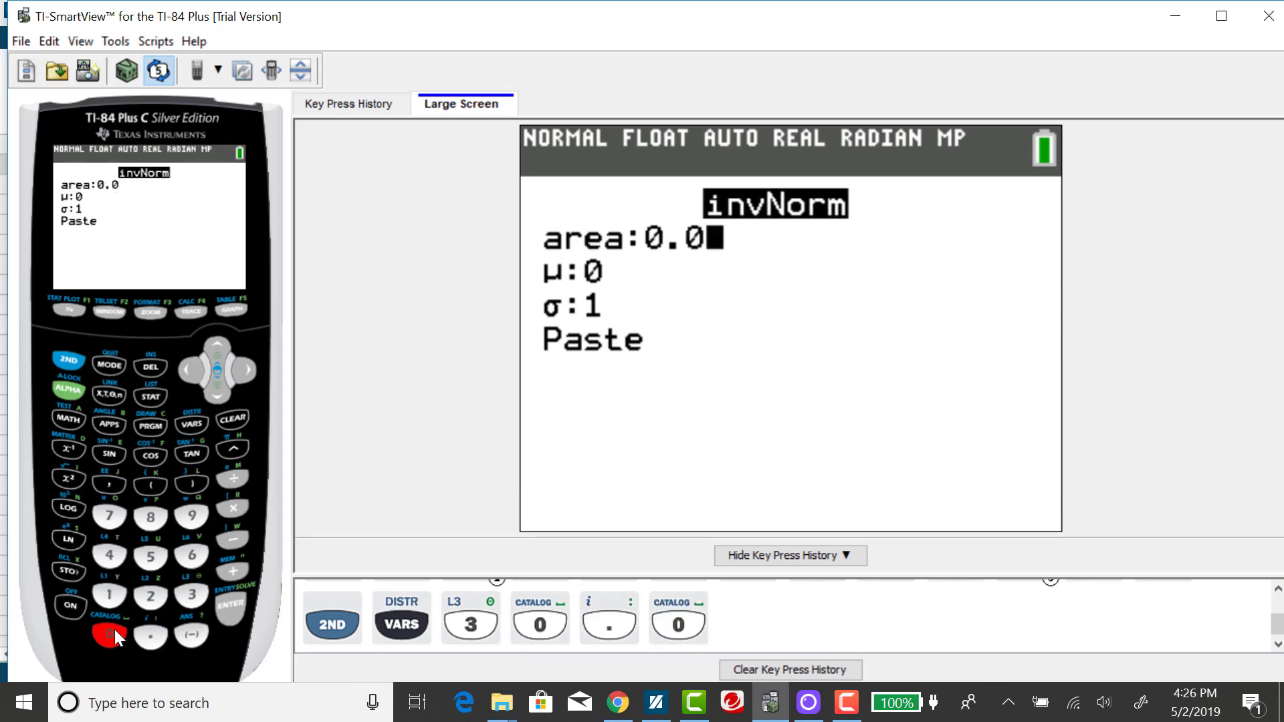
{"action": "left_click", "coordinate": [188, 377]}
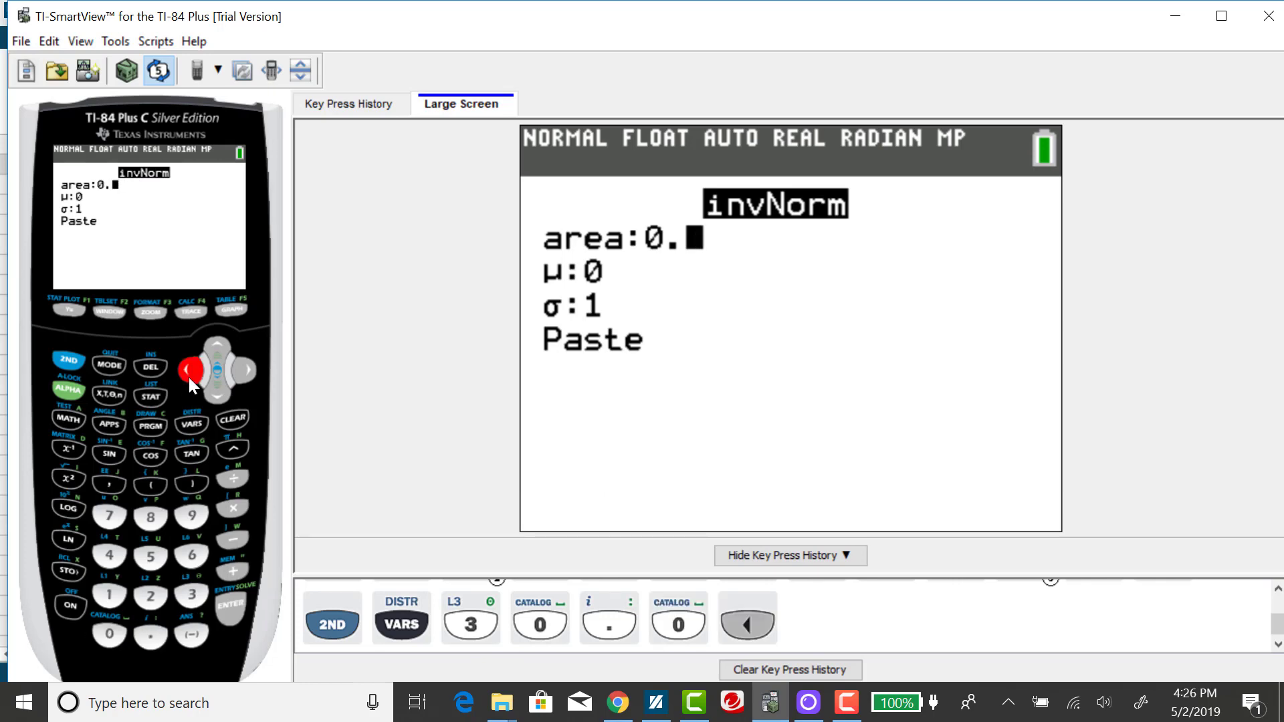
{"action": "left_click", "coordinate": [148, 517]}
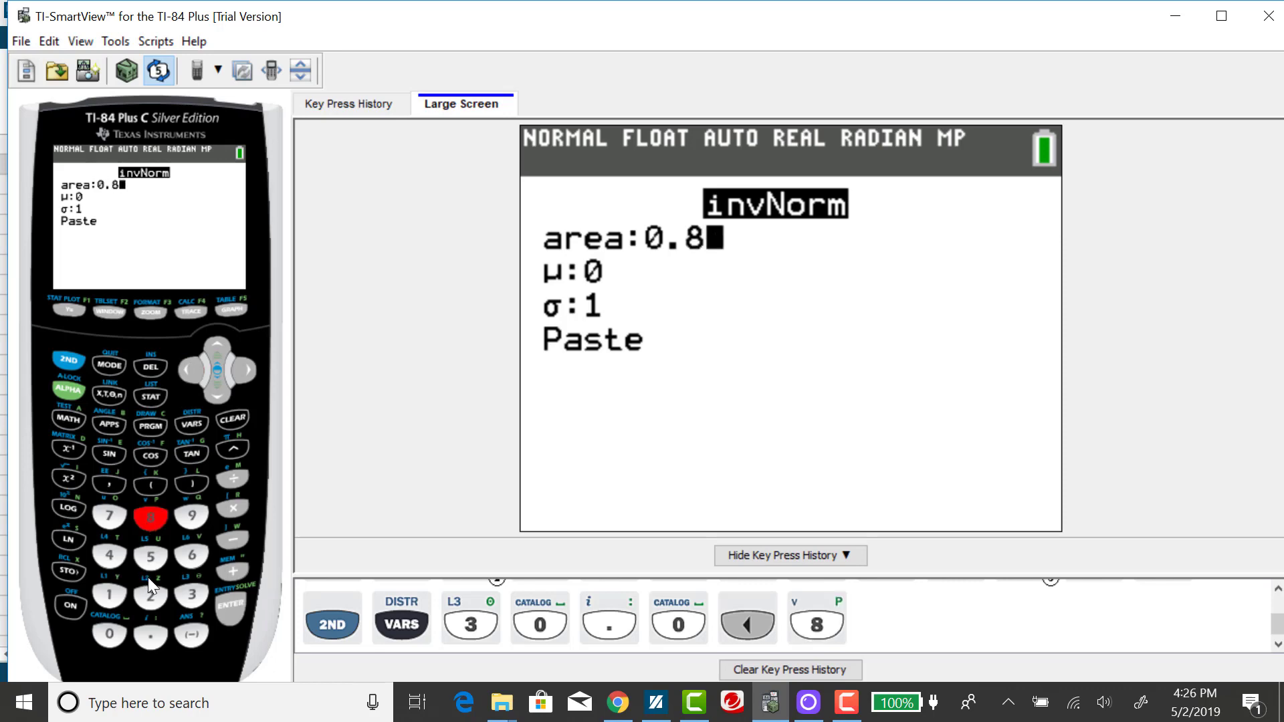
{"action": "left_click", "coordinate": [145, 592]}
{"action": "left_click", "coordinate": [105, 594]}
{"action": "left_click", "coordinate": [151, 595]}
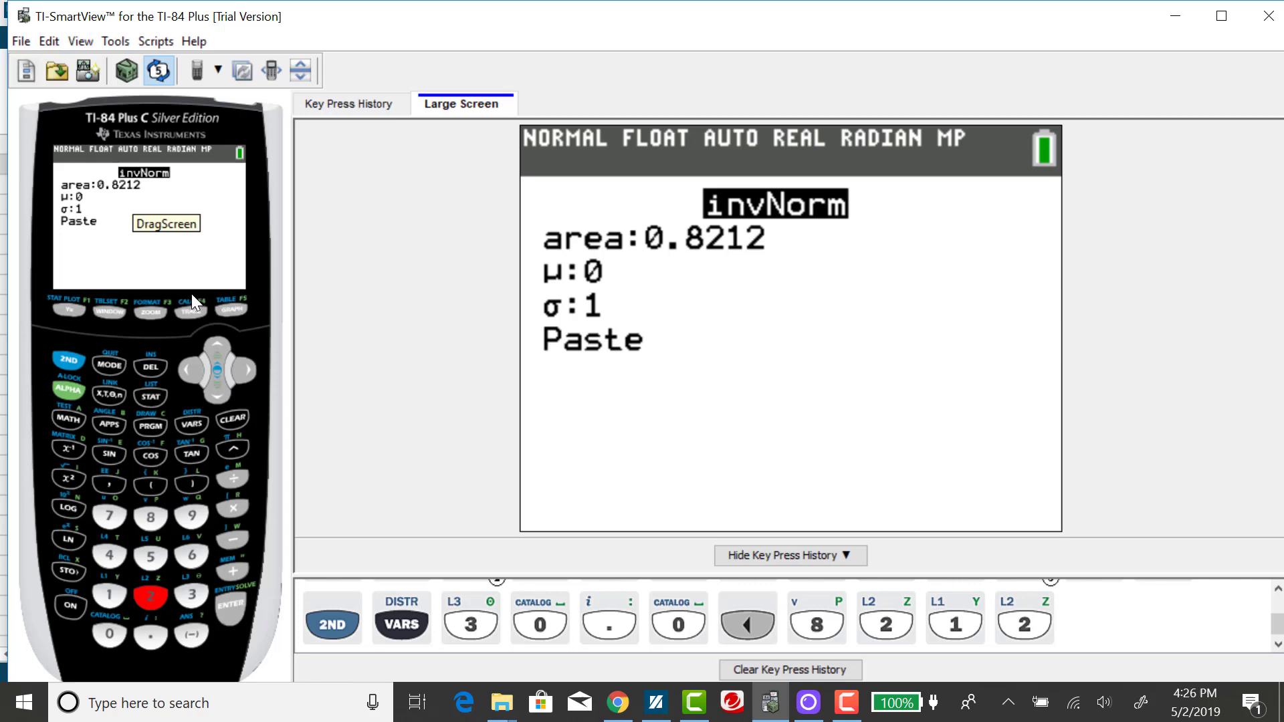
Paste and evaluate invNorm(0.8212,0,1), giving .9199478675.
{"action": "left_click", "coordinate": [216, 394]}
{"action": "left_click", "coordinate": [218, 394]}
{"action": "left_click", "coordinate": [217, 394]}
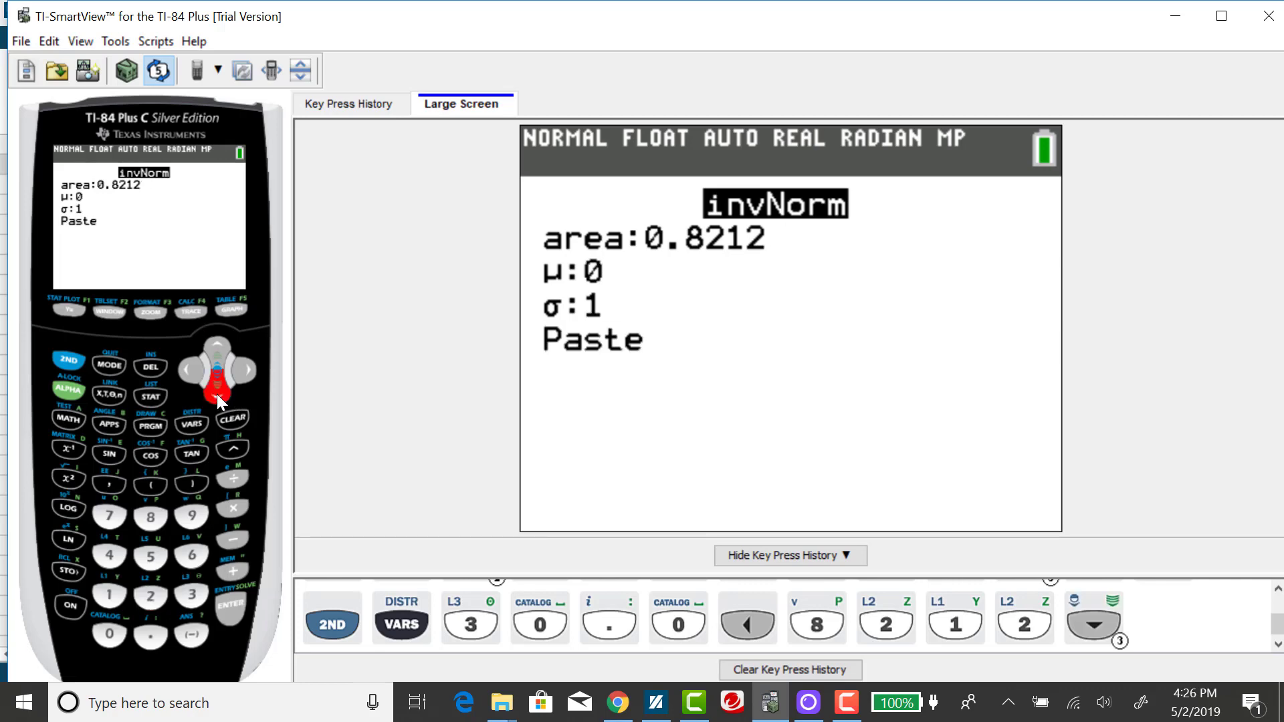
{"action": "left_click", "coordinate": [232, 609]}
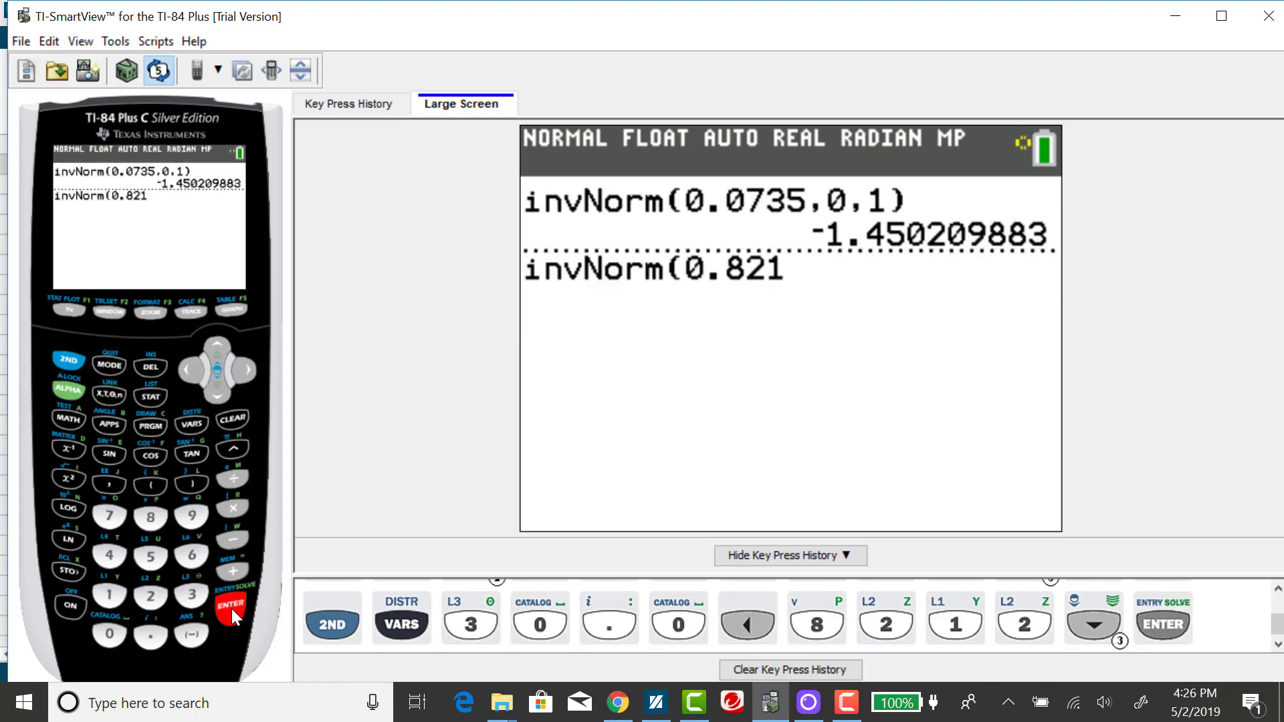
{"action": "left_click", "coordinate": [232, 609]}
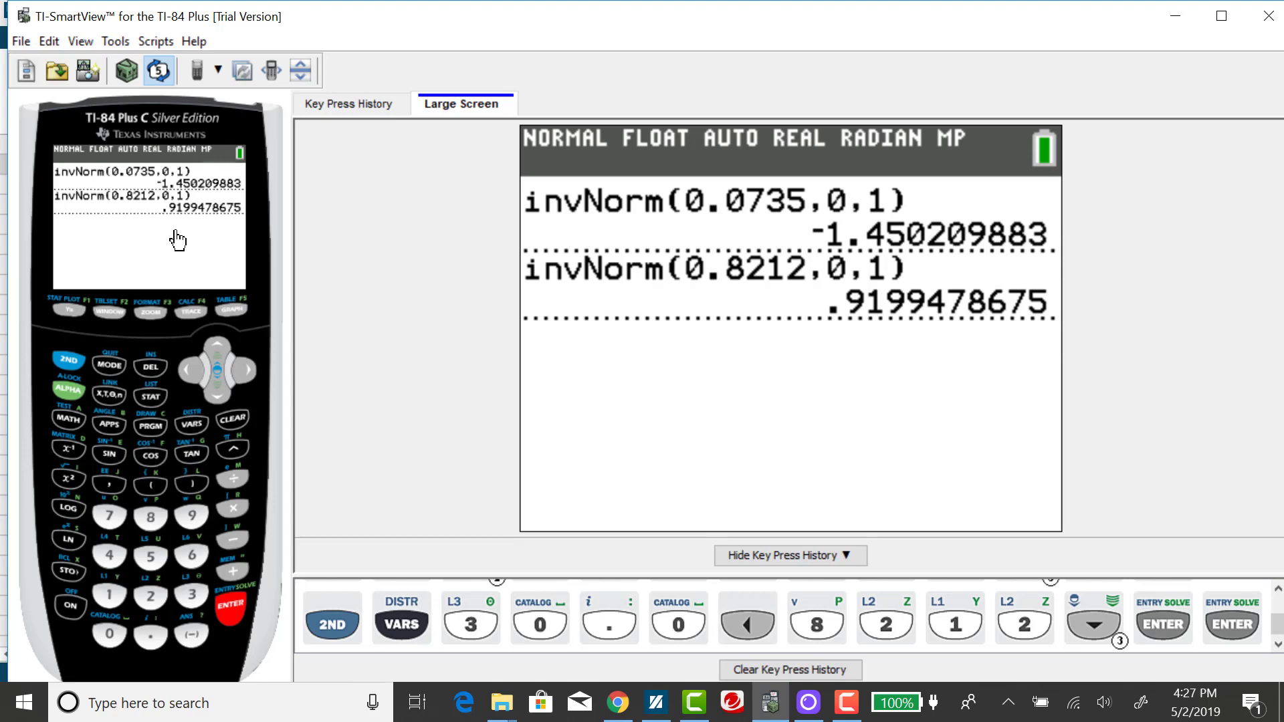
Open invNorm and enter 0.025 as the area.
{"action": "left_click", "coordinate": [73, 360]}
{"action": "left_click", "coordinate": [193, 423]}
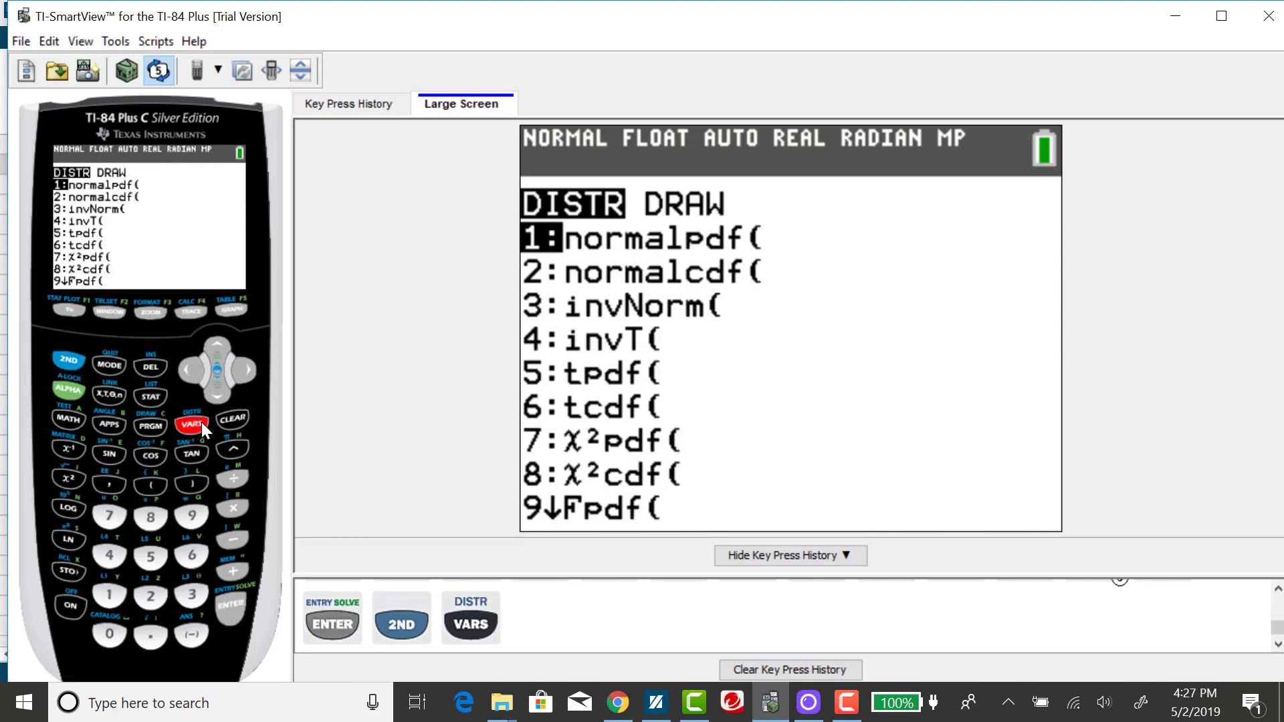
{"action": "left_click", "coordinate": [201, 596]}
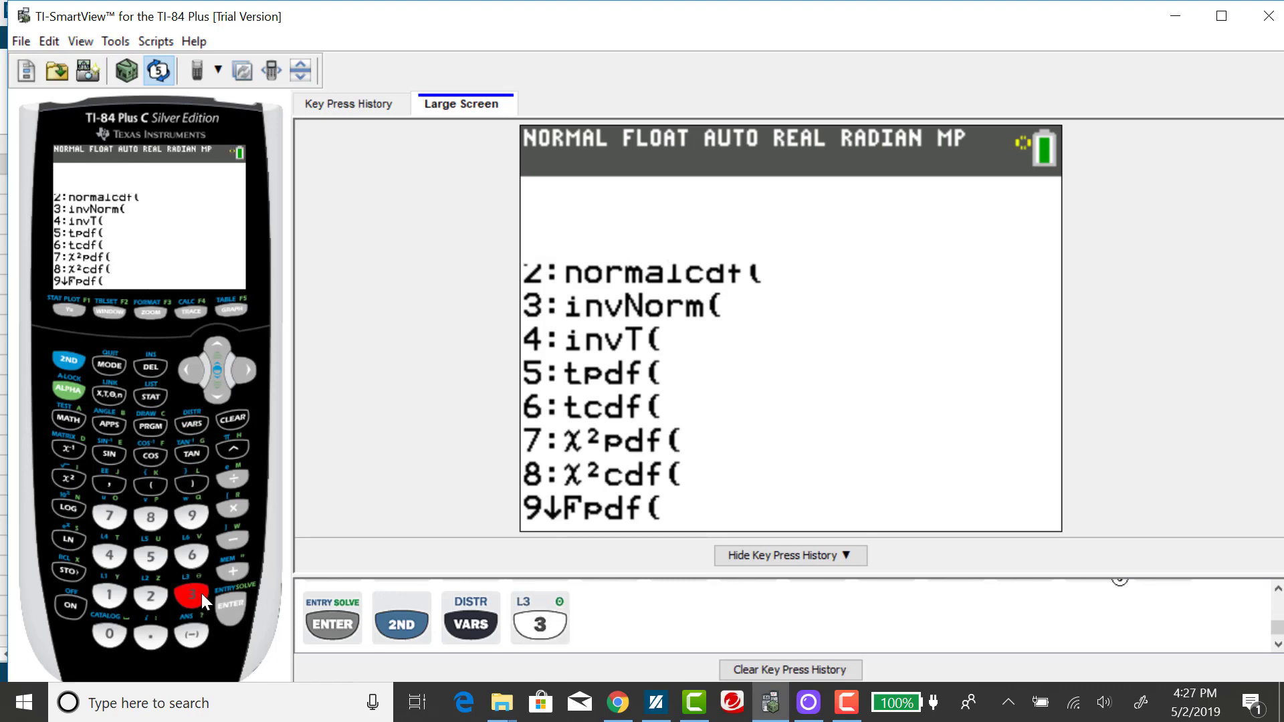
{"action": "left_click", "coordinate": [113, 637]}
{"action": "left_click", "coordinate": [146, 637]}
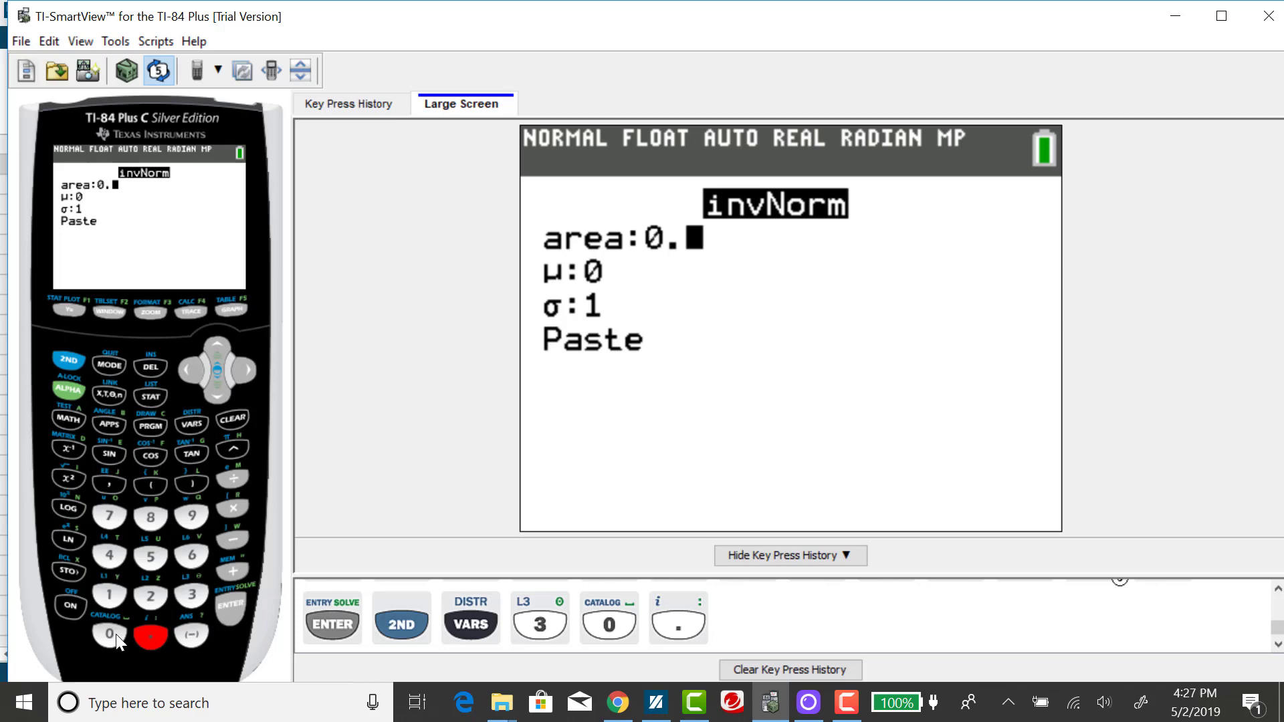
{"action": "left_click", "coordinate": [112, 635]}
{"action": "left_click", "coordinate": [149, 595]}
{"action": "left_click", "coordinate": [151, 556]}
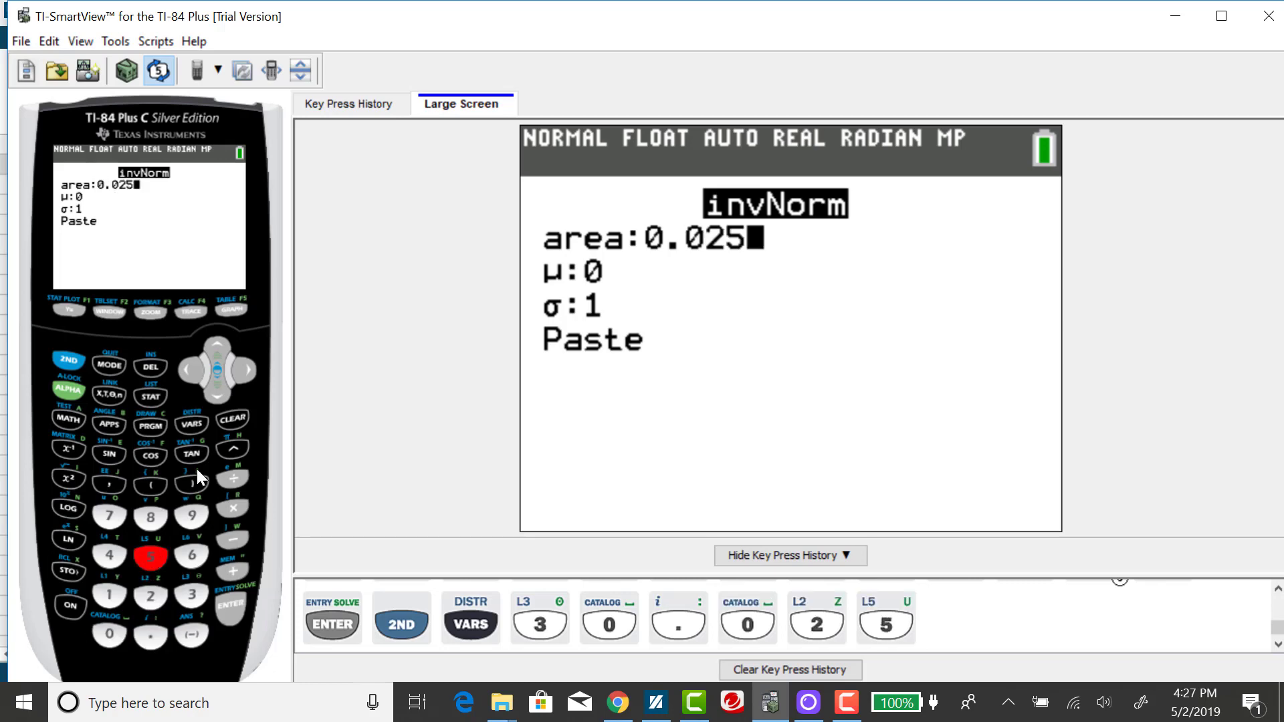
Paste and evaluate invNorm(0.025,0,1), giving -1.959963986.
{"action": "left_click", "coordinate": [214, 390]}
{"action": "left_click", "coordinate": [213, 390]}
{"action": "left_click", "coordinate": [213, 389]}
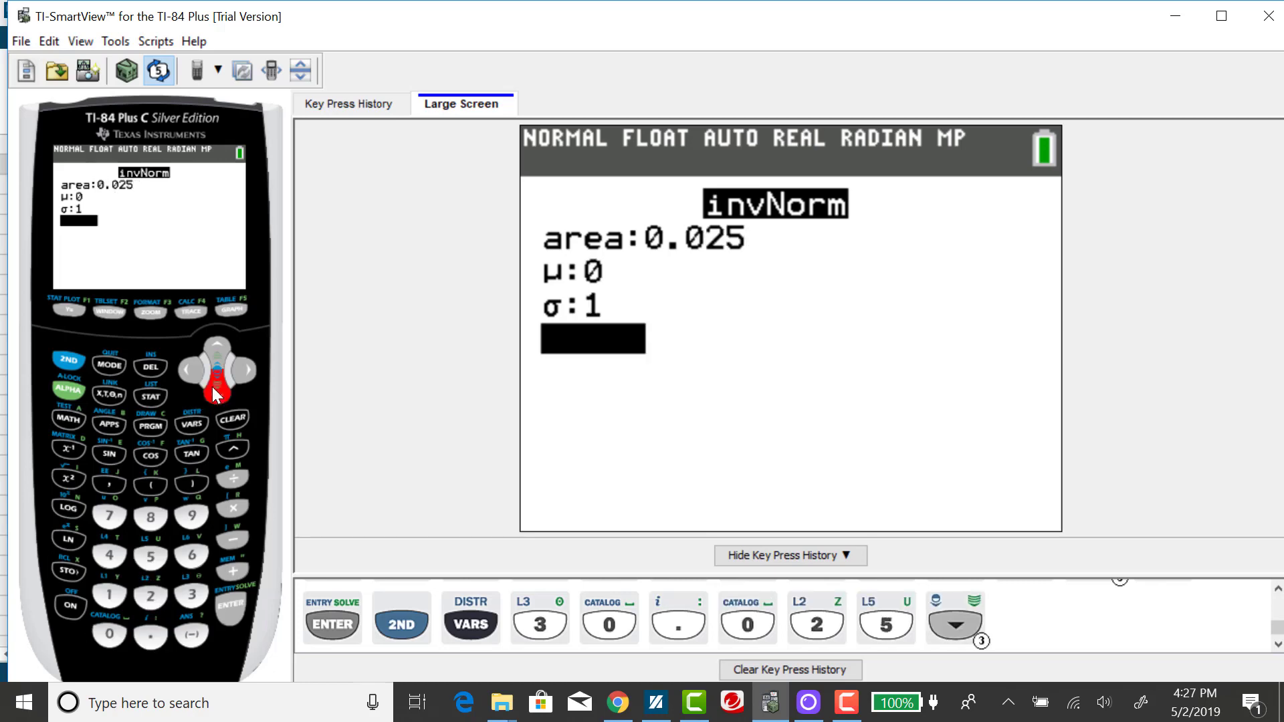
{"action": "left_click", "coordinate": [230, 607]}
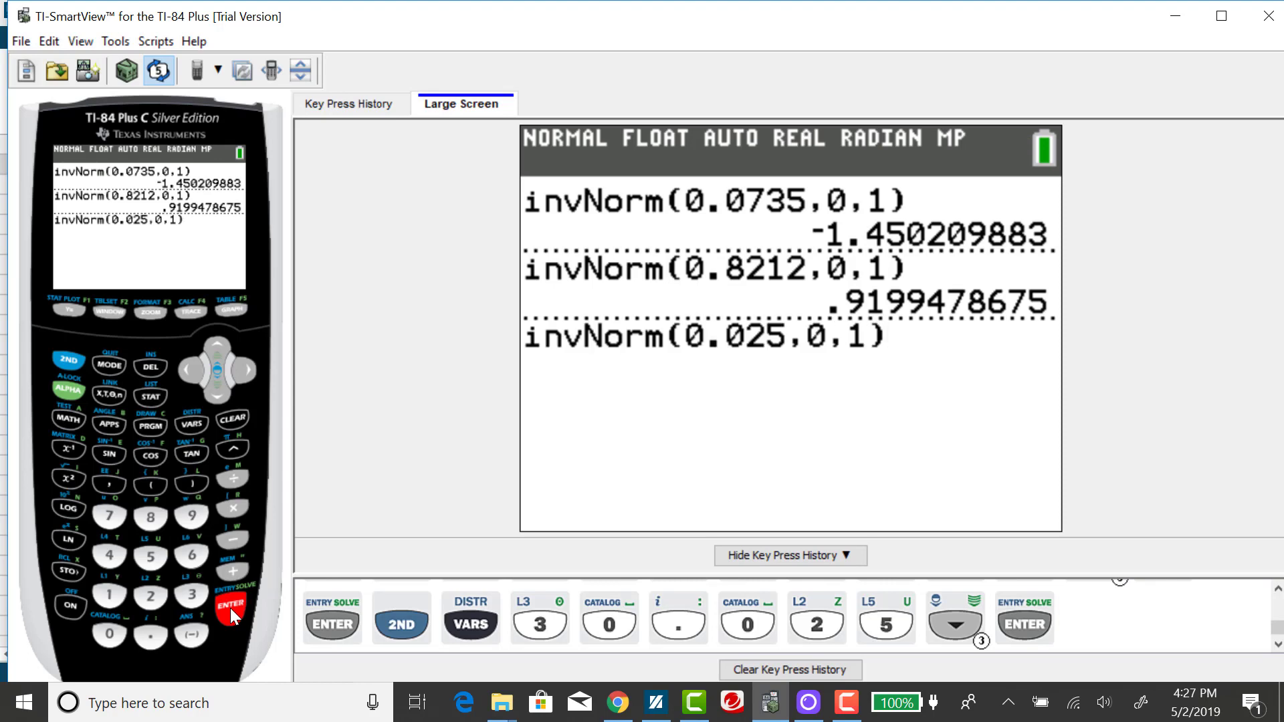
{"action": "left_click", "coordinate": [230, 608]}
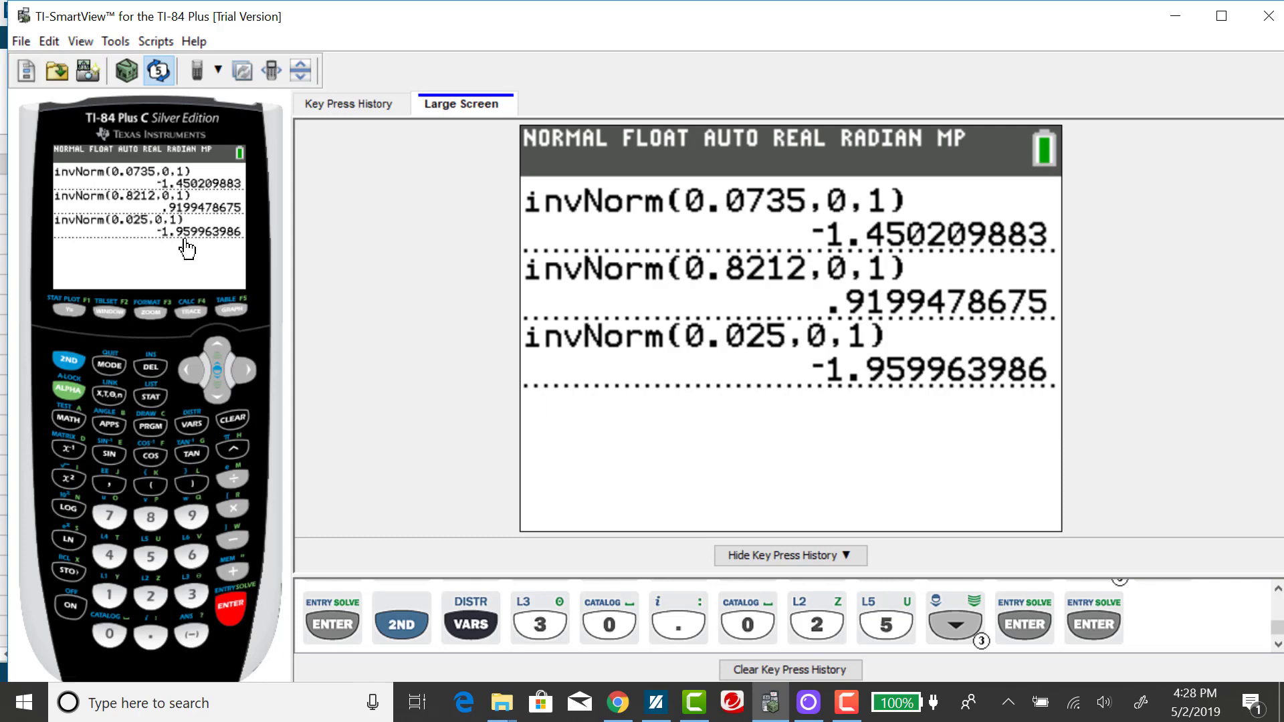
Open invNorm and enter 0.975 as the area.
{"action": "left_click", "coordinate": [69, 362]}
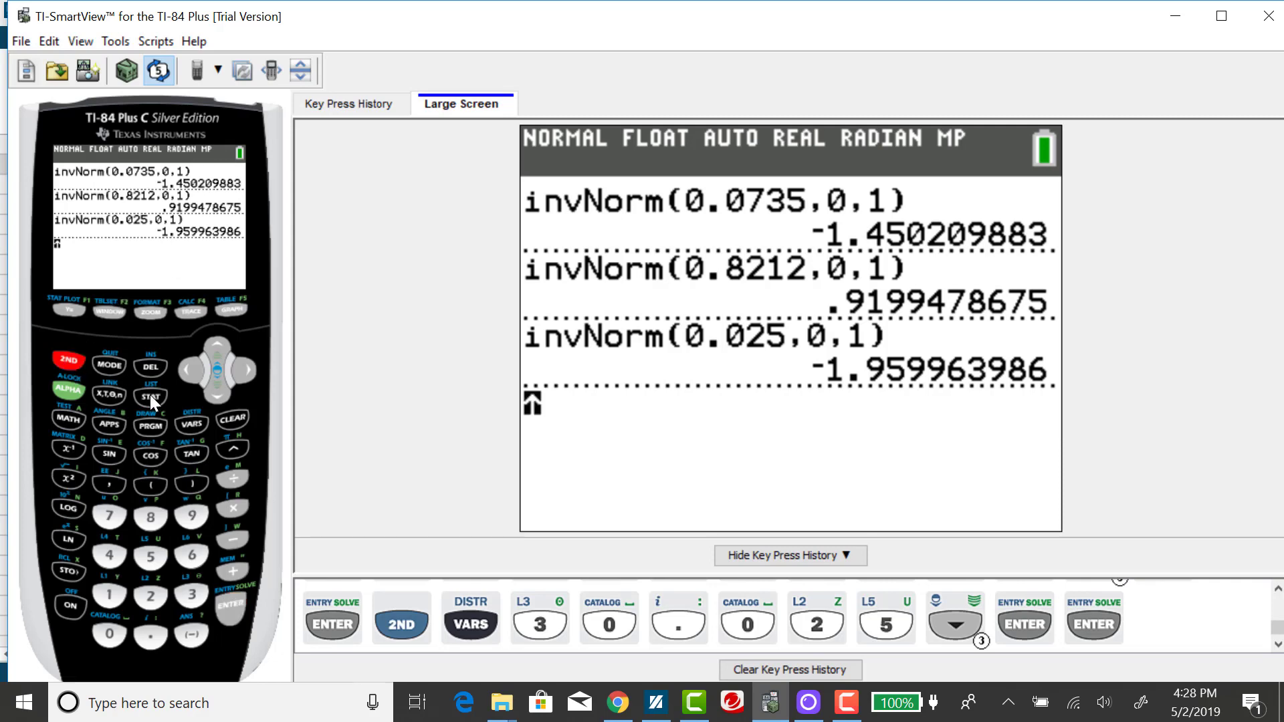
{"action": "left_click", "coordinate": [190, 422]}
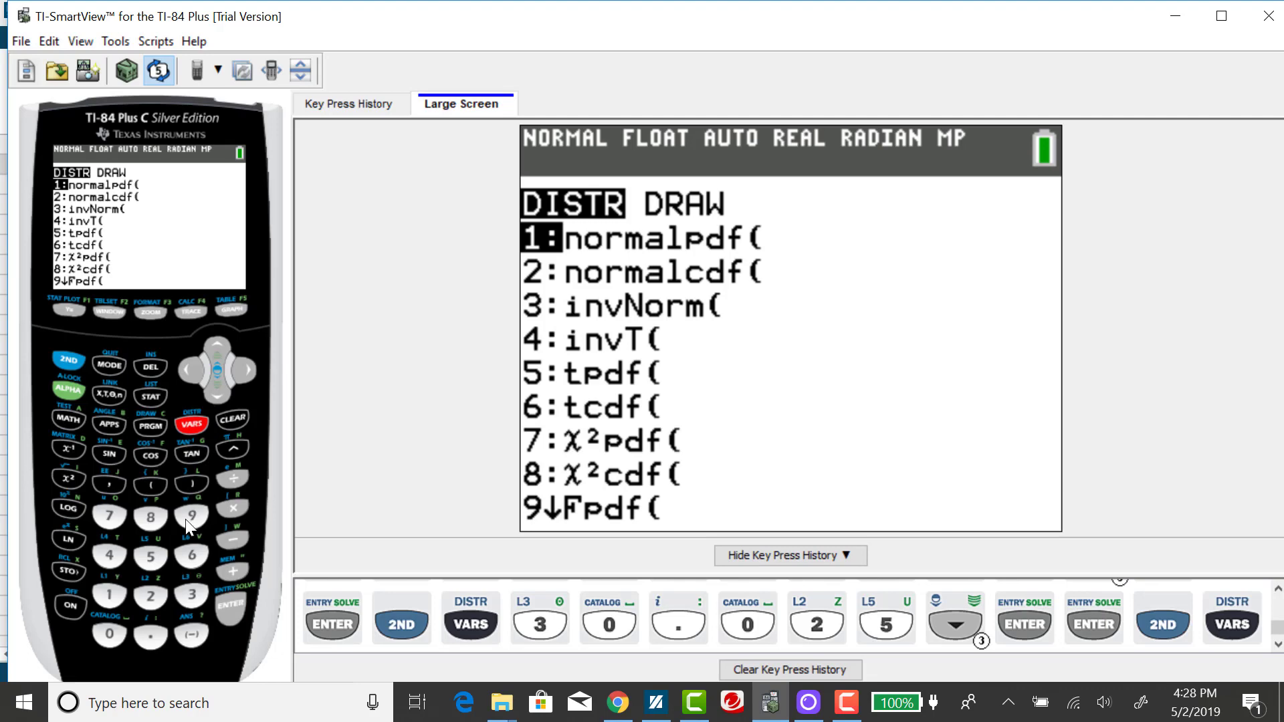
{"action": "left_click", "coordinate": [195, 591]}
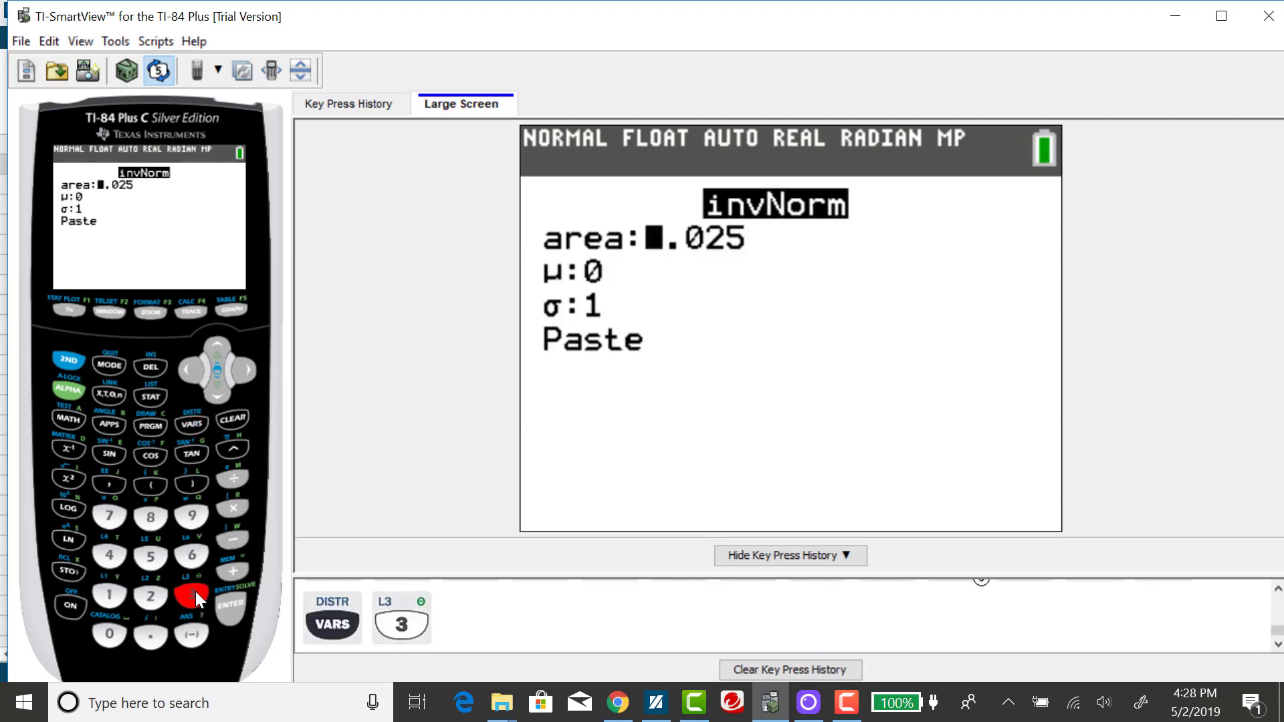
{"action": "left_click", "coordinate": [119, 640]}
{"action": "left_click", "coordinate": [142, 641]}
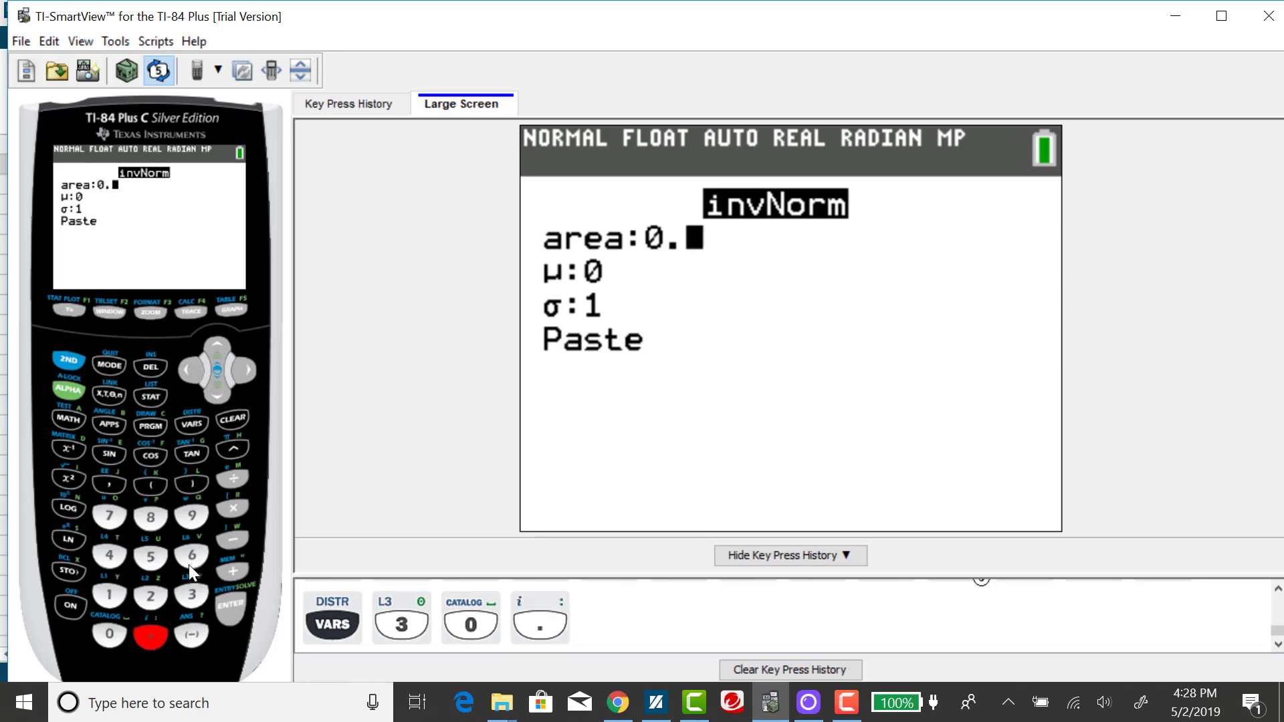
{"action": "left_click", "coordinate": [192, 513]}
{"action": "left_click", "coordinate": [109, 519]}
{"action": "left_click", "coordinate": [152, 555]}
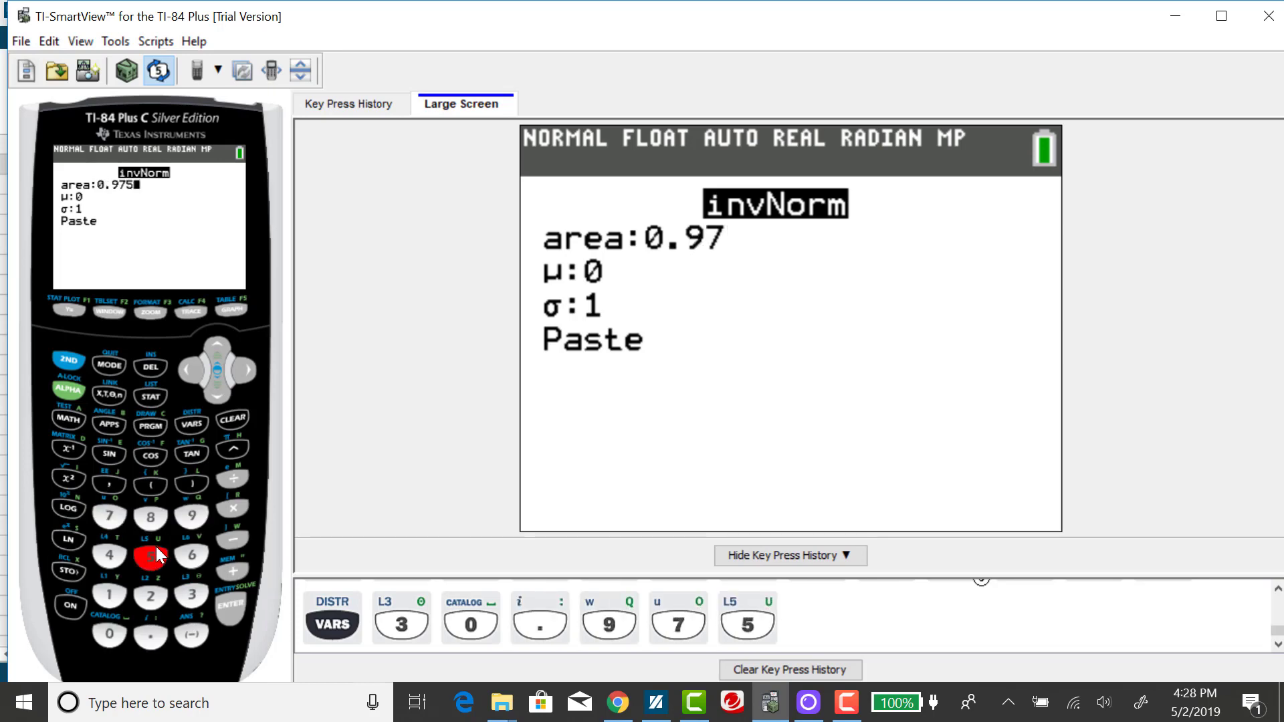
Paste invNorm(0.975,0,1) to the home screen with μ 0 and σ 1.
{"action": "left_click", "coordinate": [215, 394]}
{"action": "left_click", "coordinate": [215, 396]}
{"action": "left_click", "coordinate": [216, 396]}
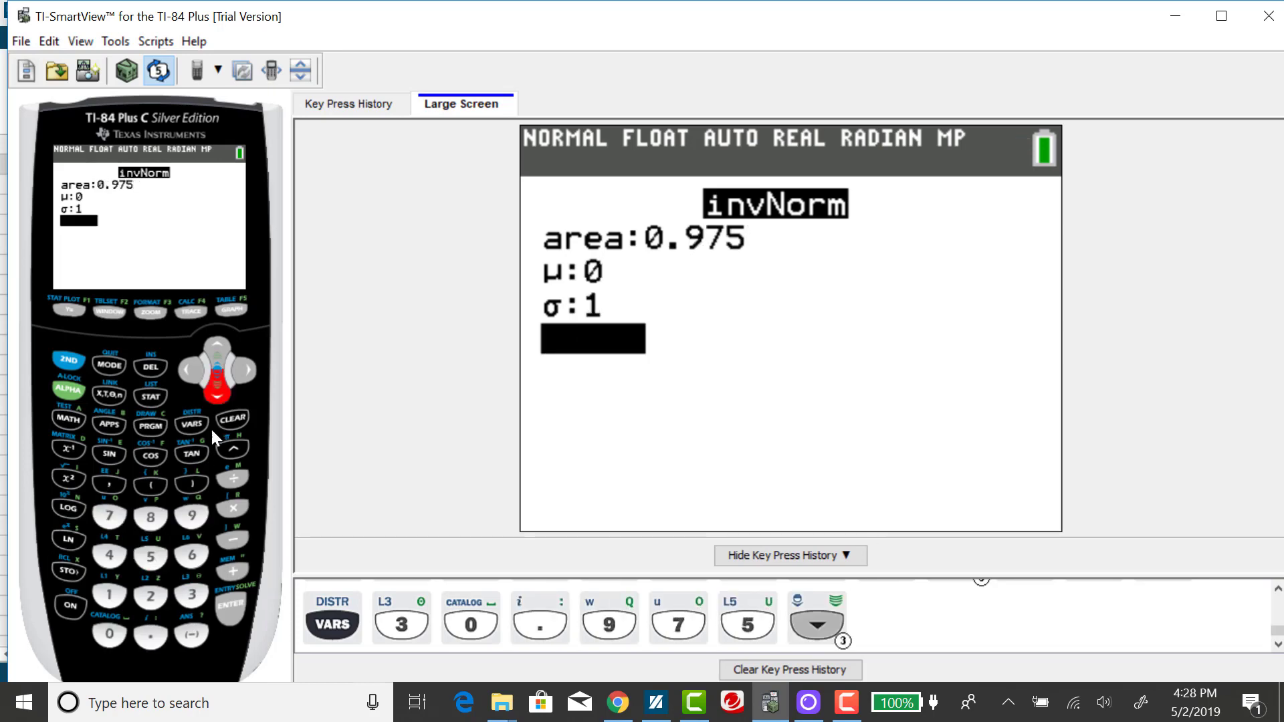
{"action": "left_click", "coordinate": [221, 607]}
{"action": "left_click", "coordinate": [220, 607]}
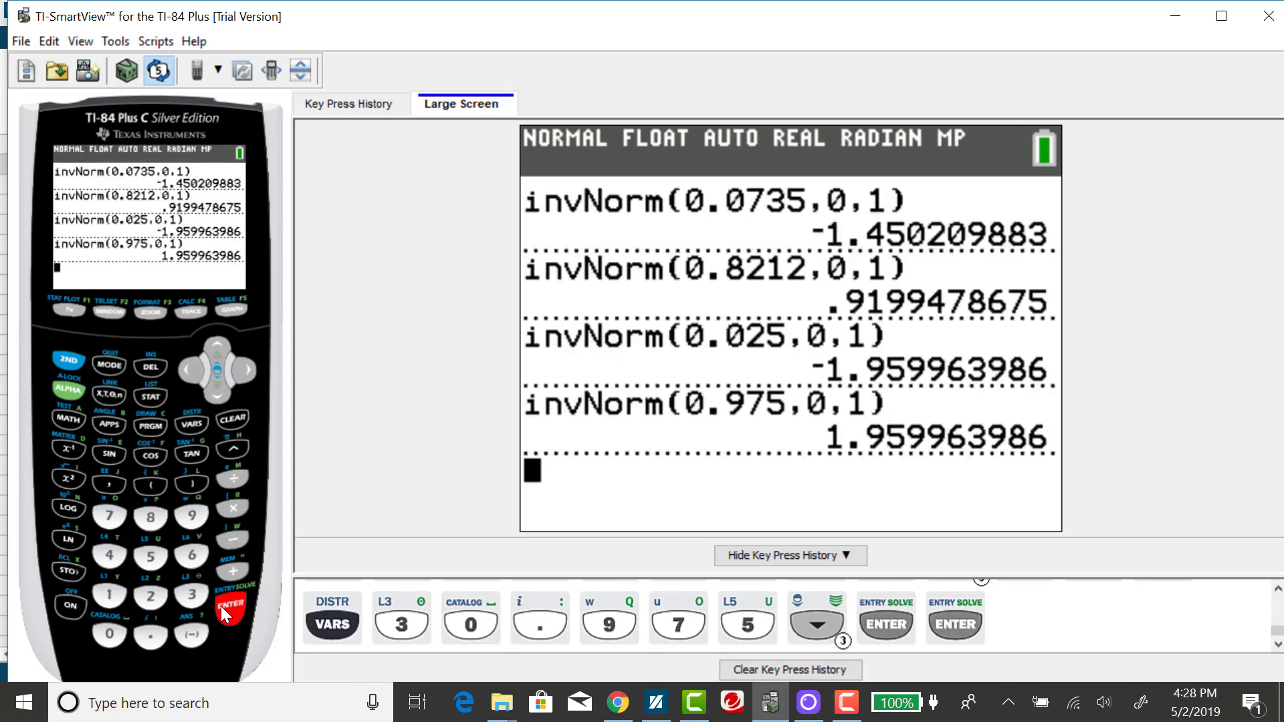